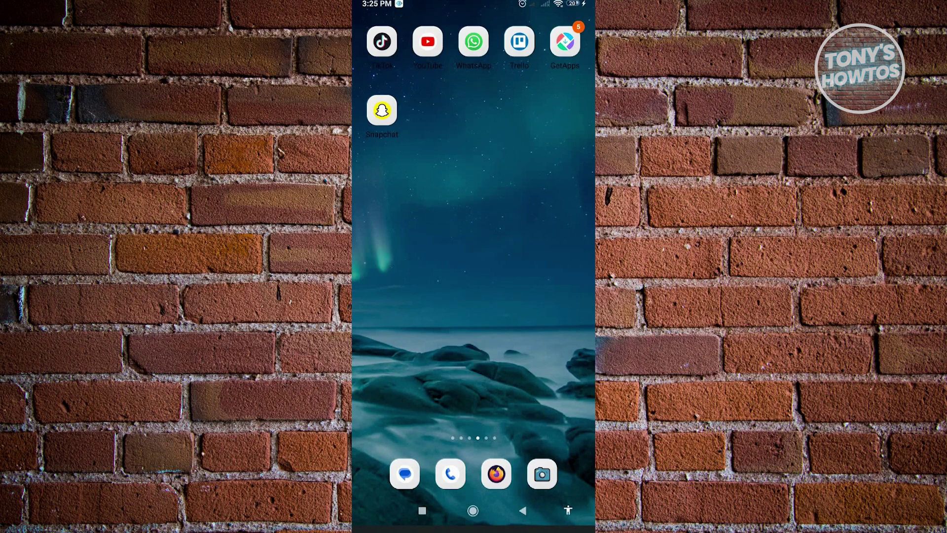
click(382, 109)
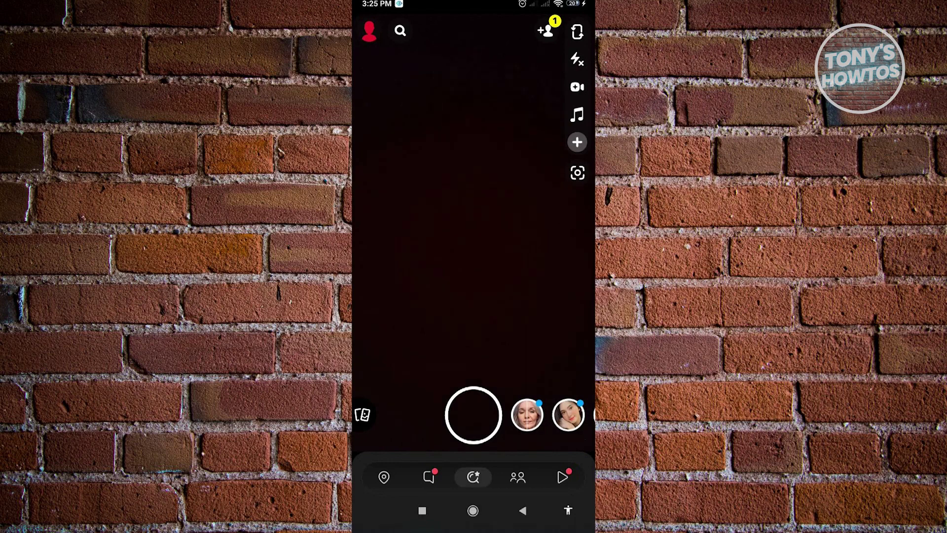
click(428, 476)
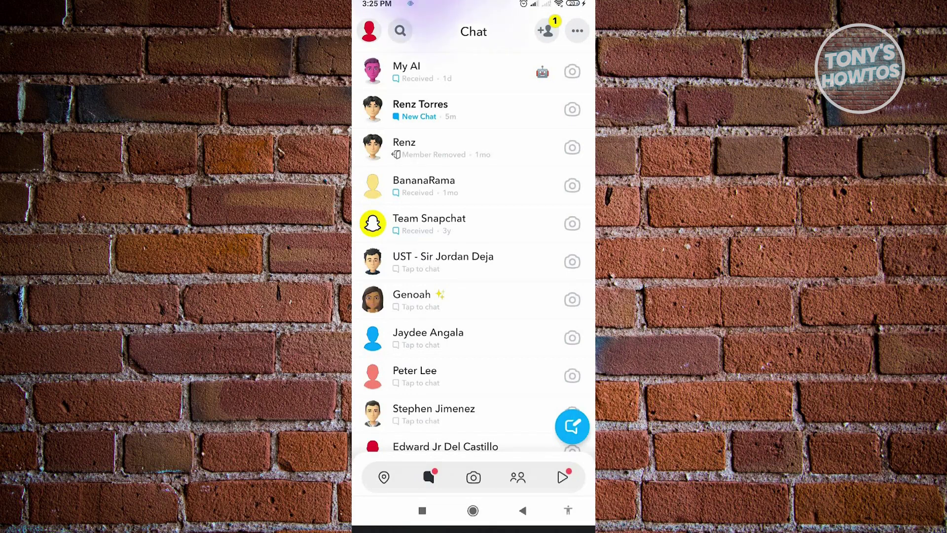
click(420, 109)
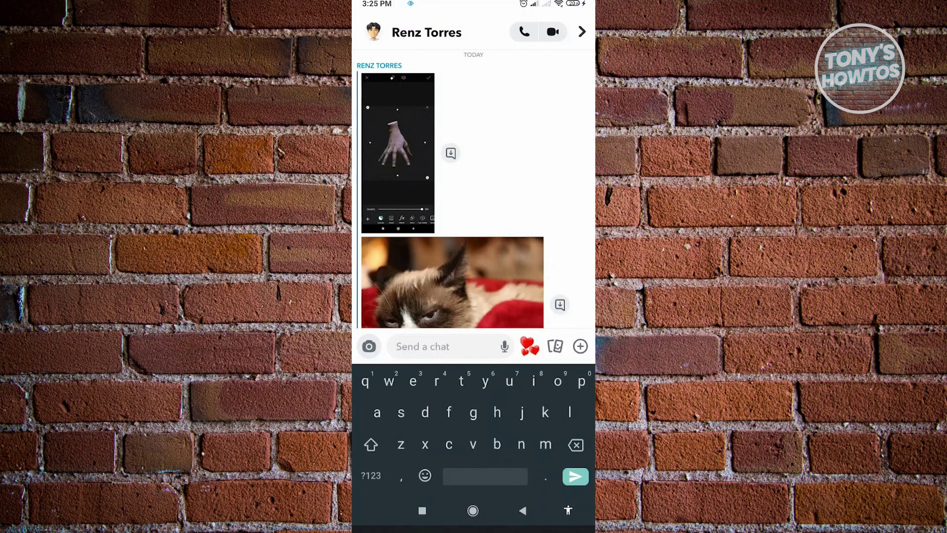
click(522, 511)
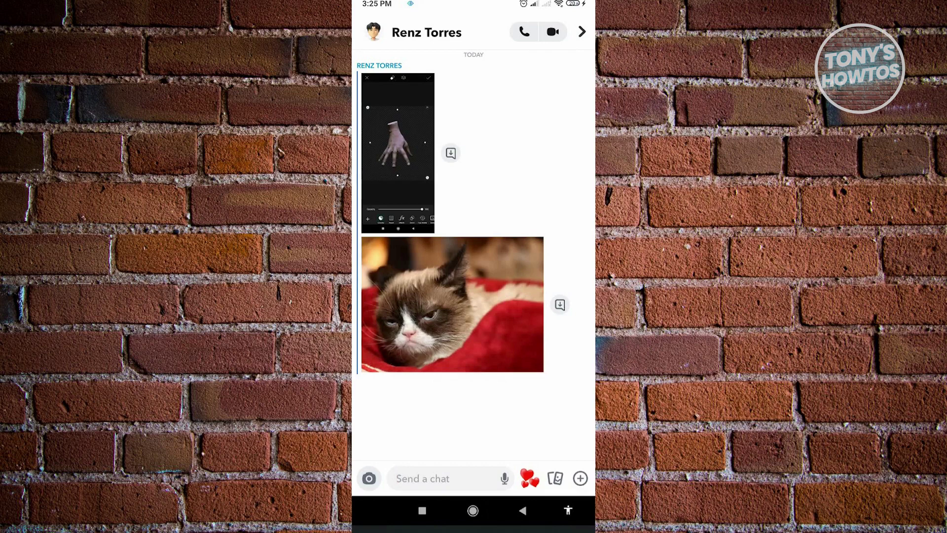
click(426, 32)
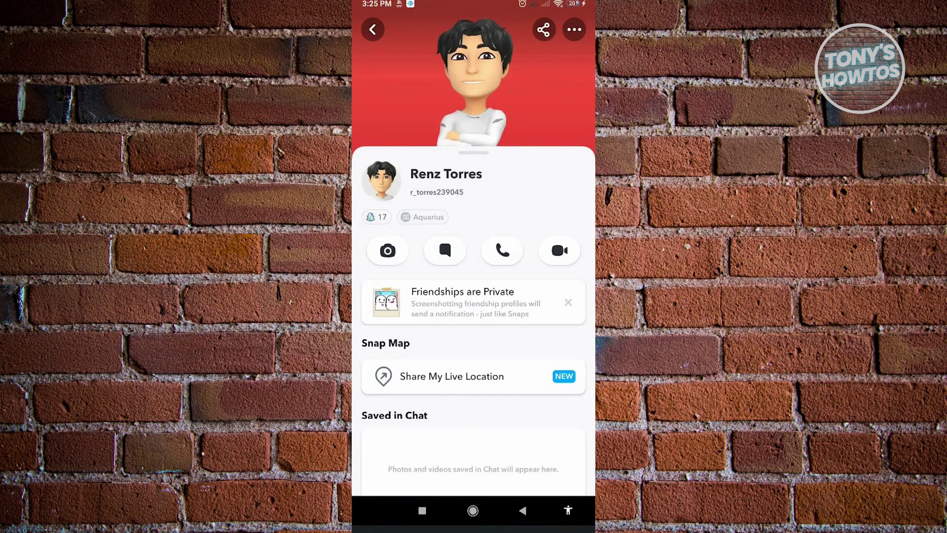
click(574, 29)
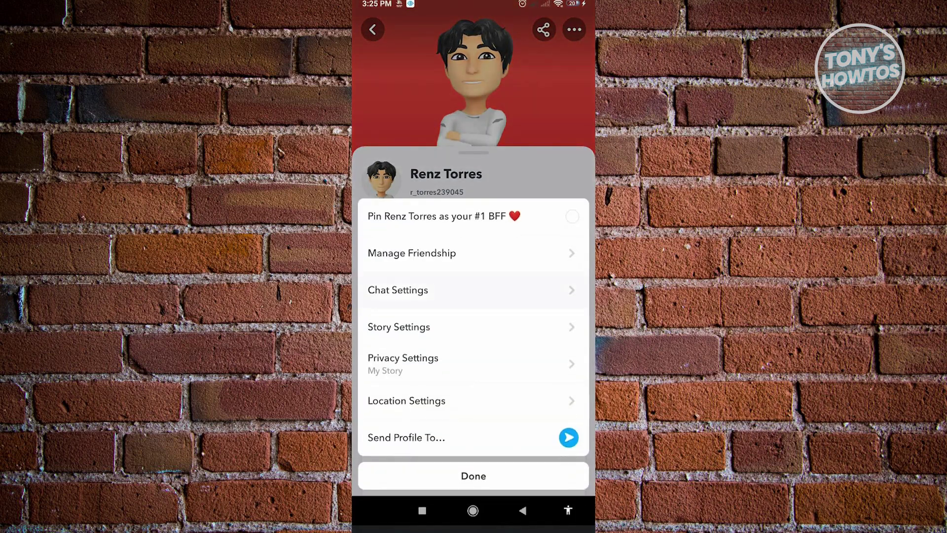
click(397, 289)
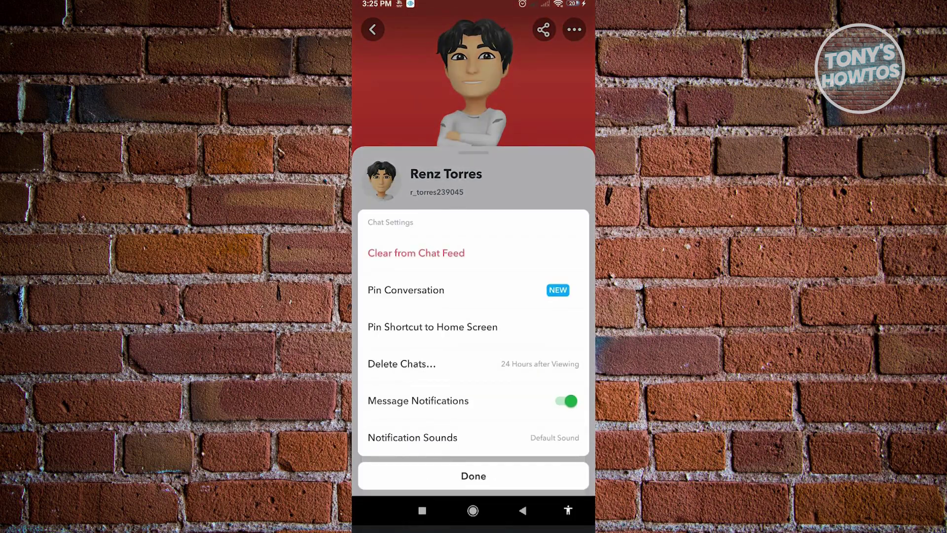
click(402, 364)
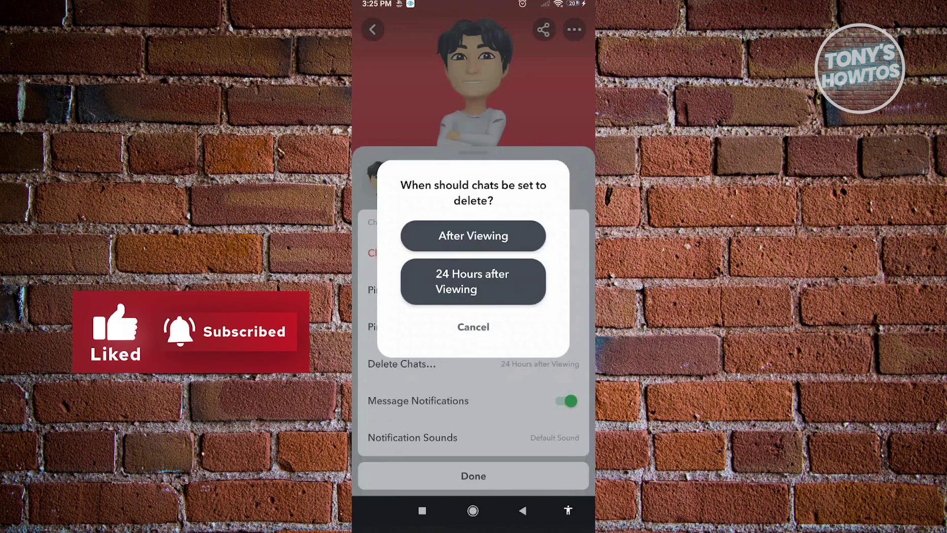
click(472, 282)
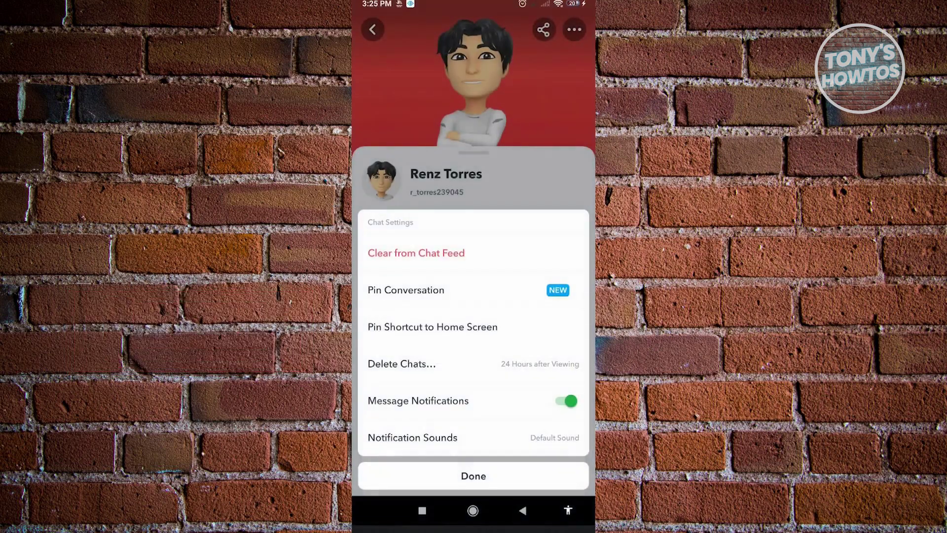
click(473, 476)
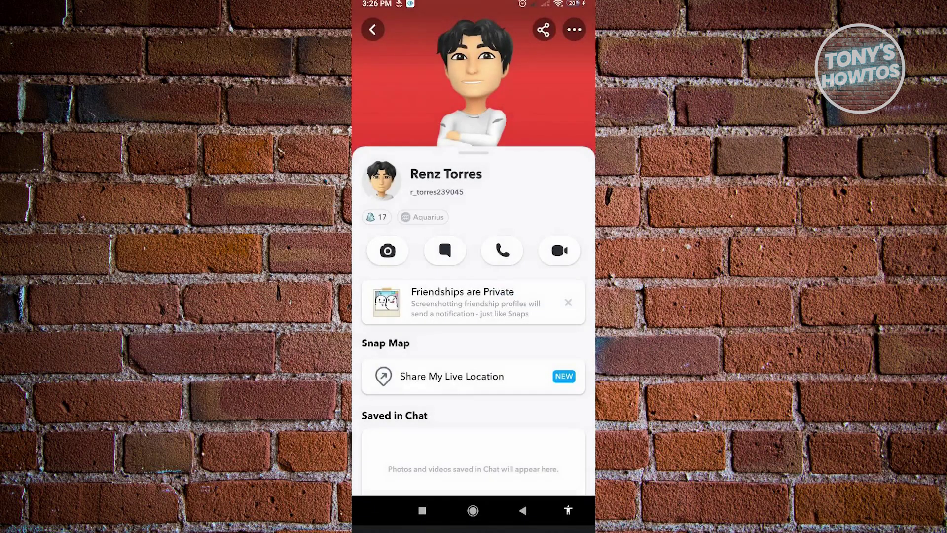
click(372, 29)
click(522, 511)
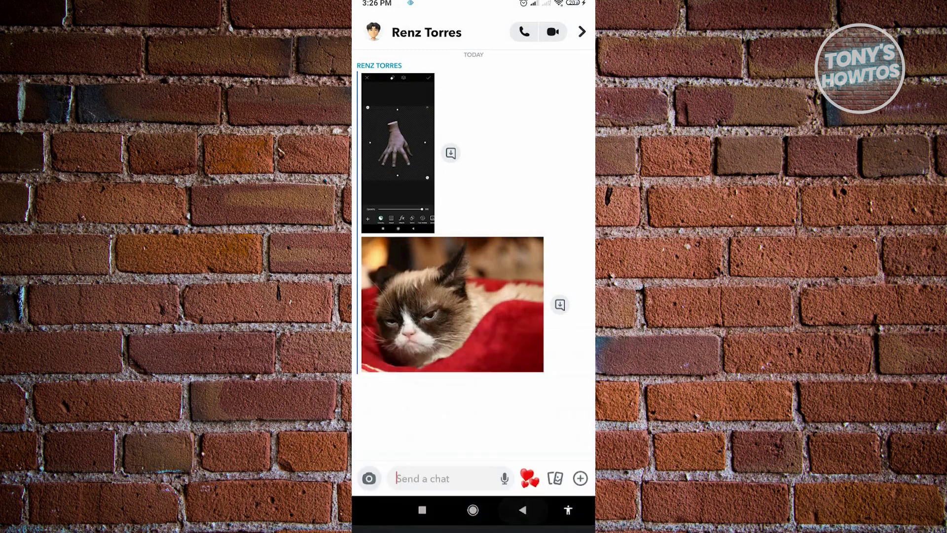
click(581, 32)
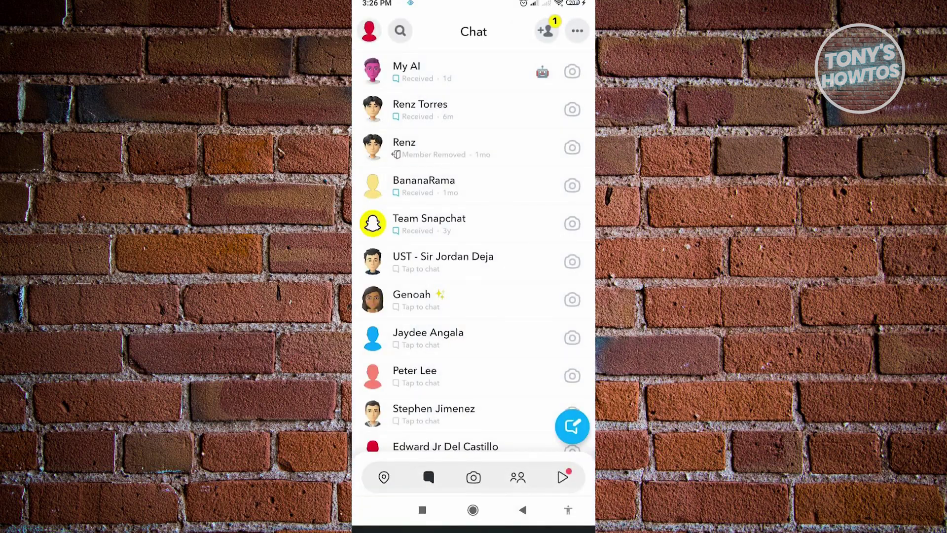
click(419, 109)
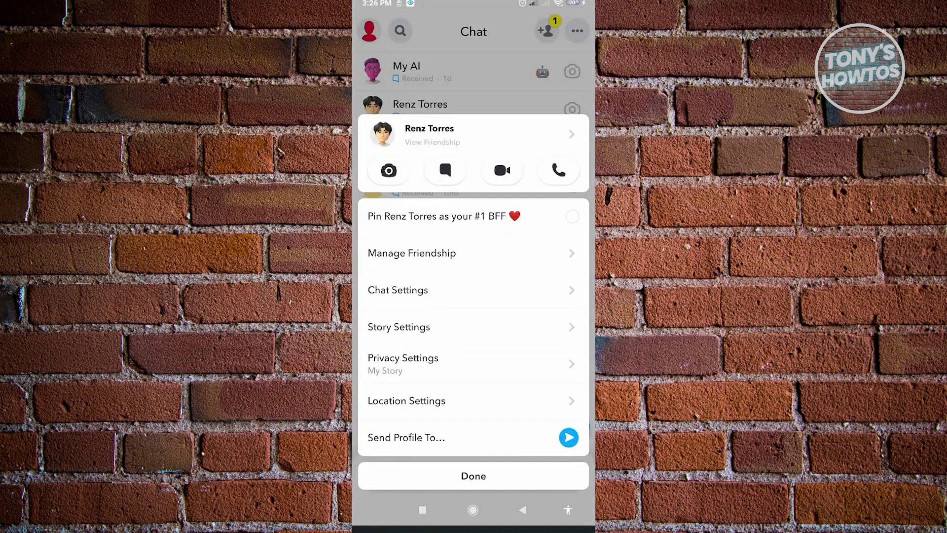
click(399, 290)
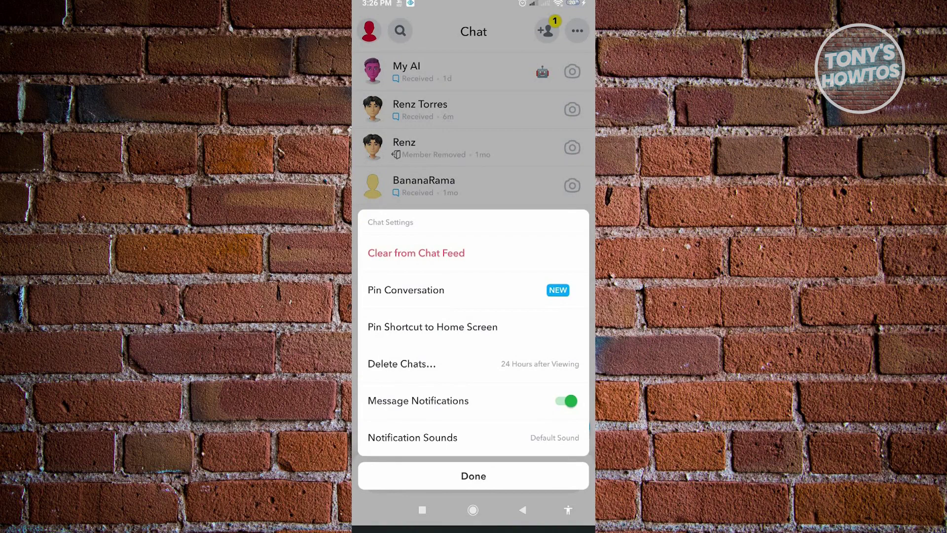
click(402, 363)
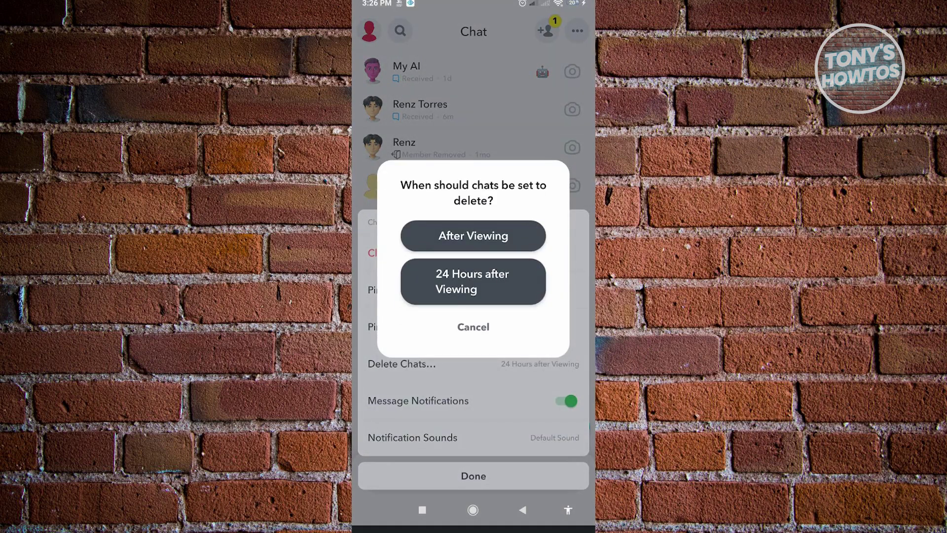
click(473, 235)
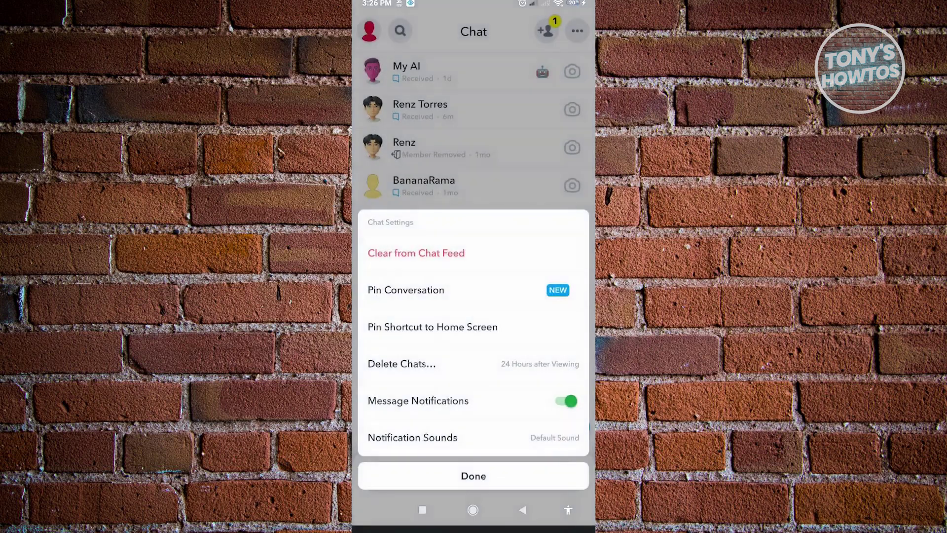
click(473, 475)
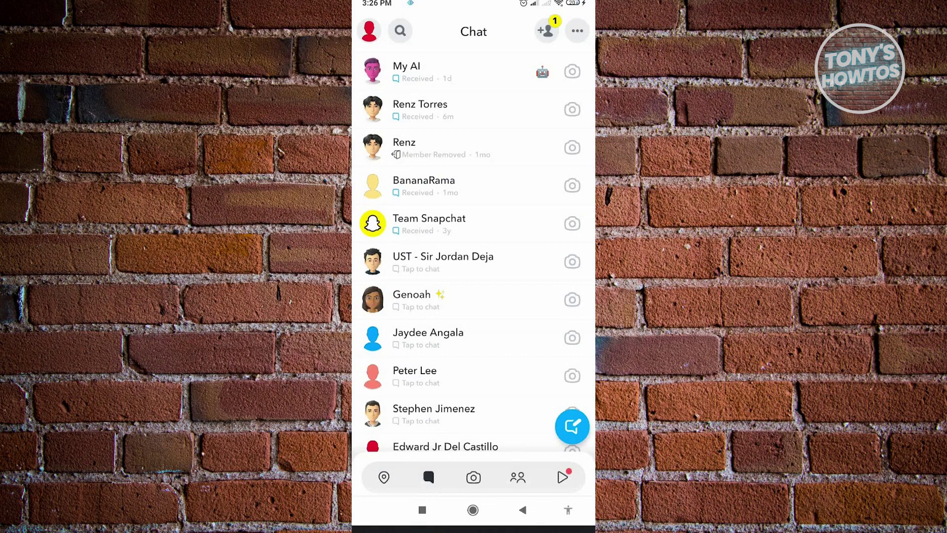
click(419, 109)
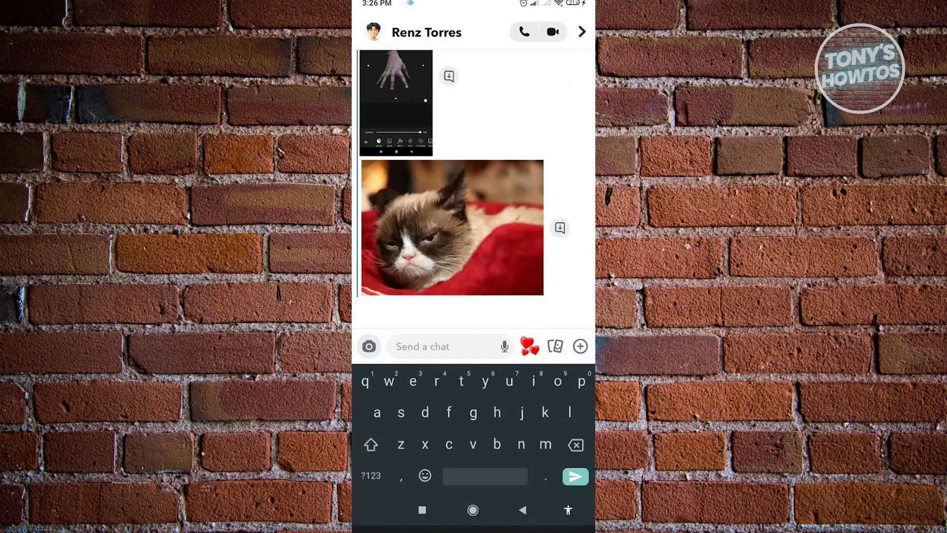
click(560, 227)
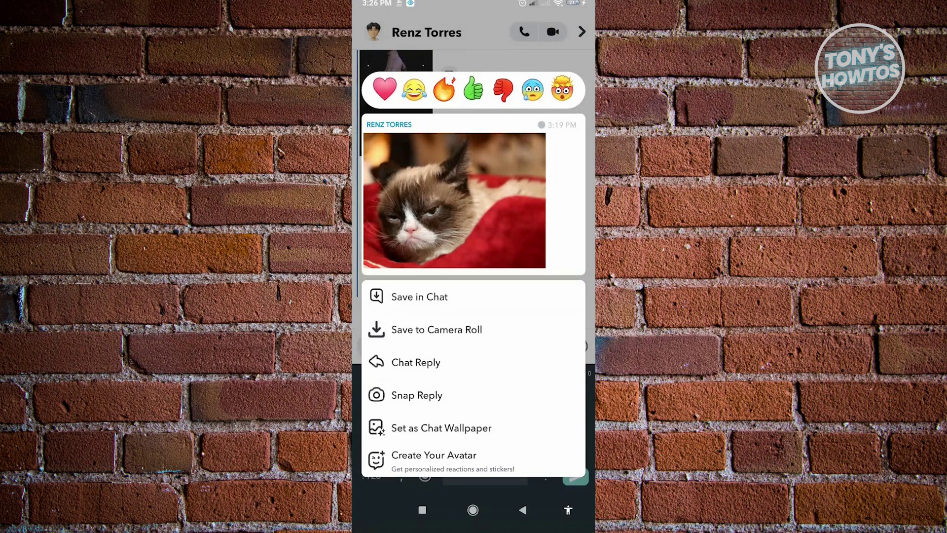
key(Escape)
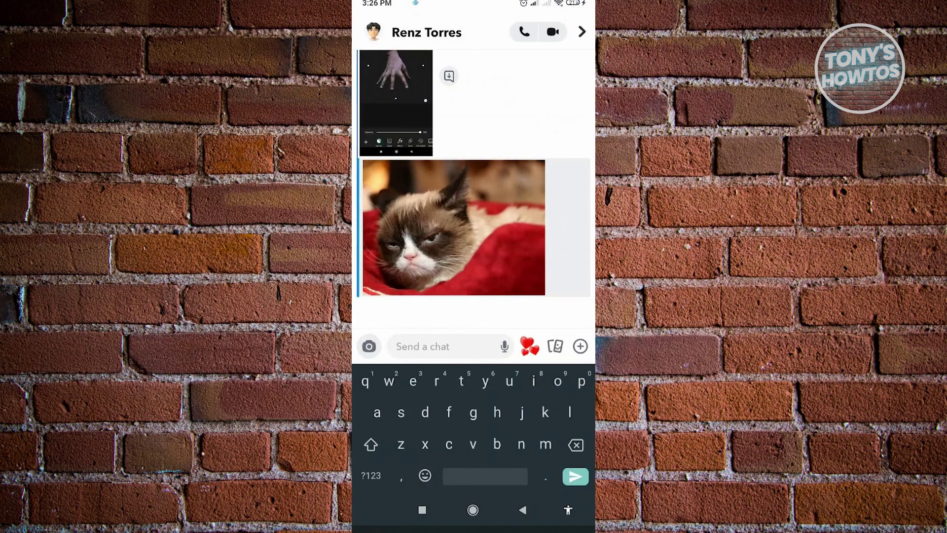